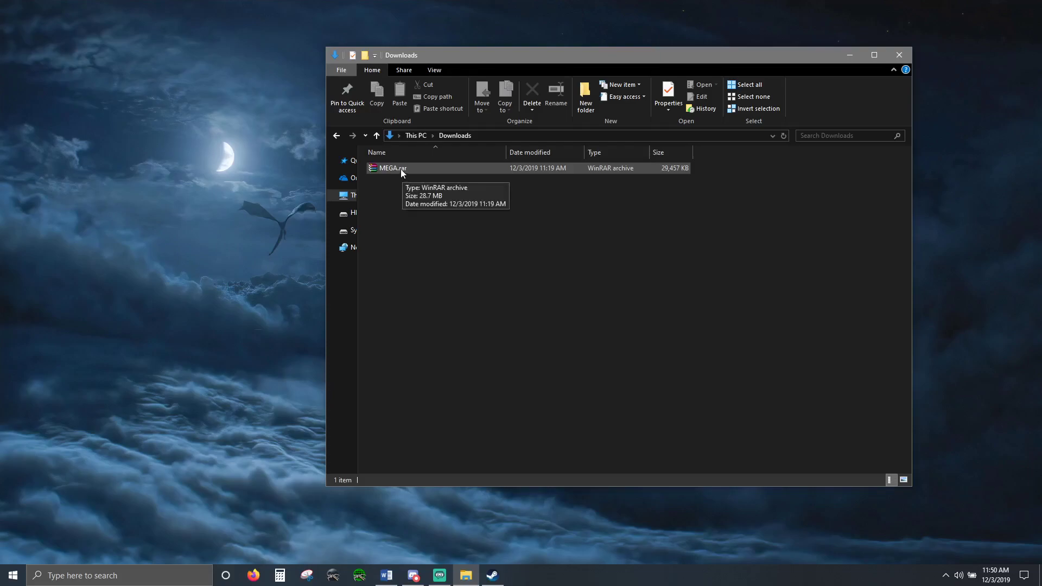
Extract MEGA.rar here in Downloads and open the MEGA folder to check its Data folder
{"action": "right_click", "coordinate": [400, 168]}
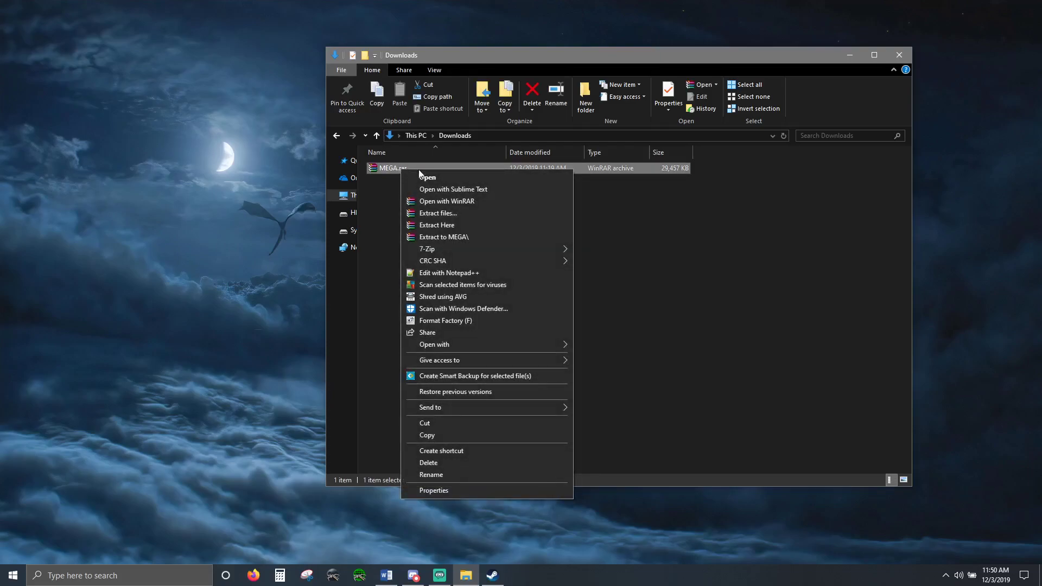
{"action": "left_click", "coordinate": [449, 227]}
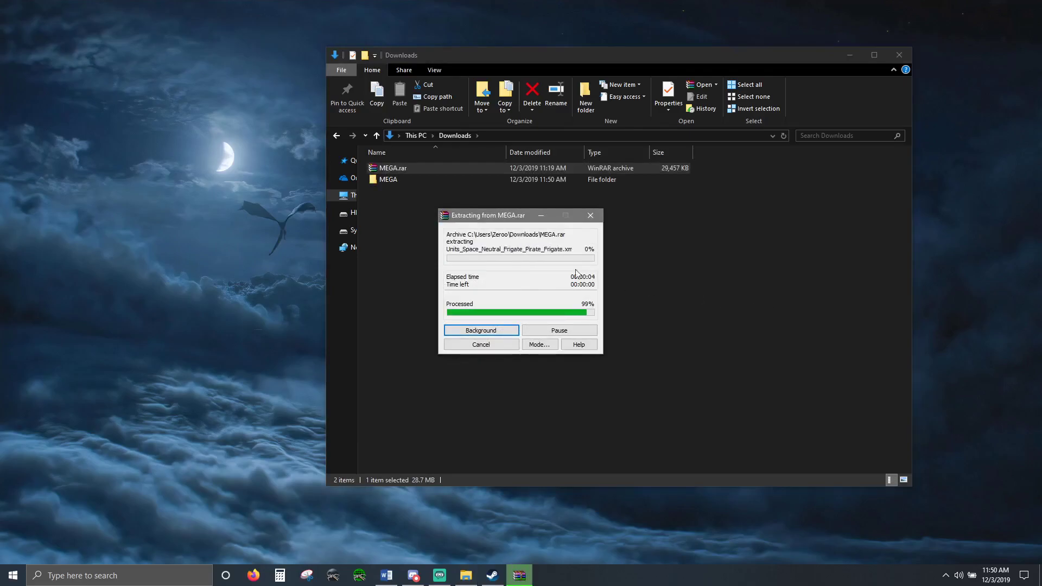
{"action": "left_click", "coordinate": [397, 179]}
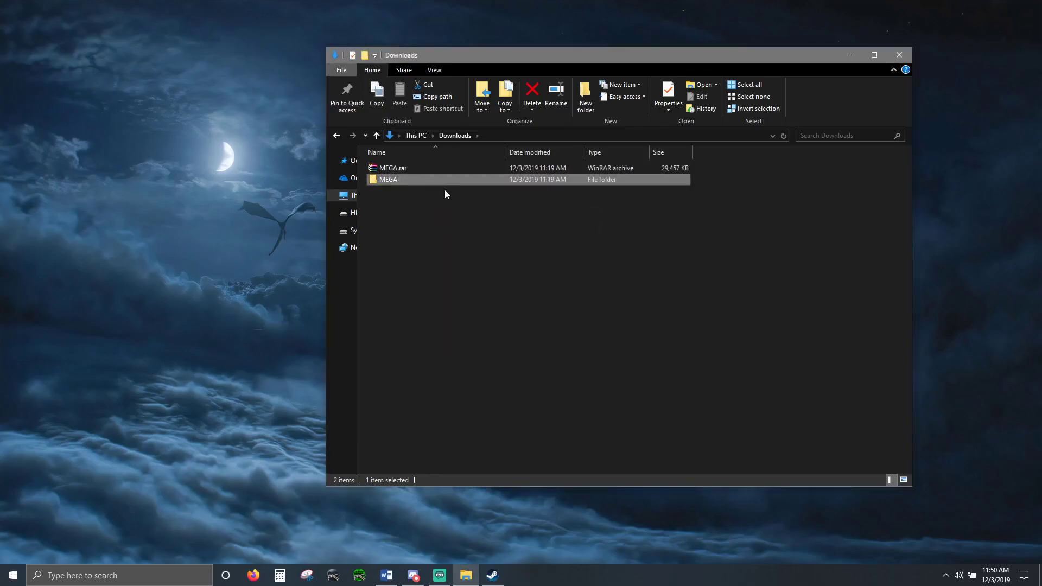
{"action": "double_click", "coordinate": [402, 181]}
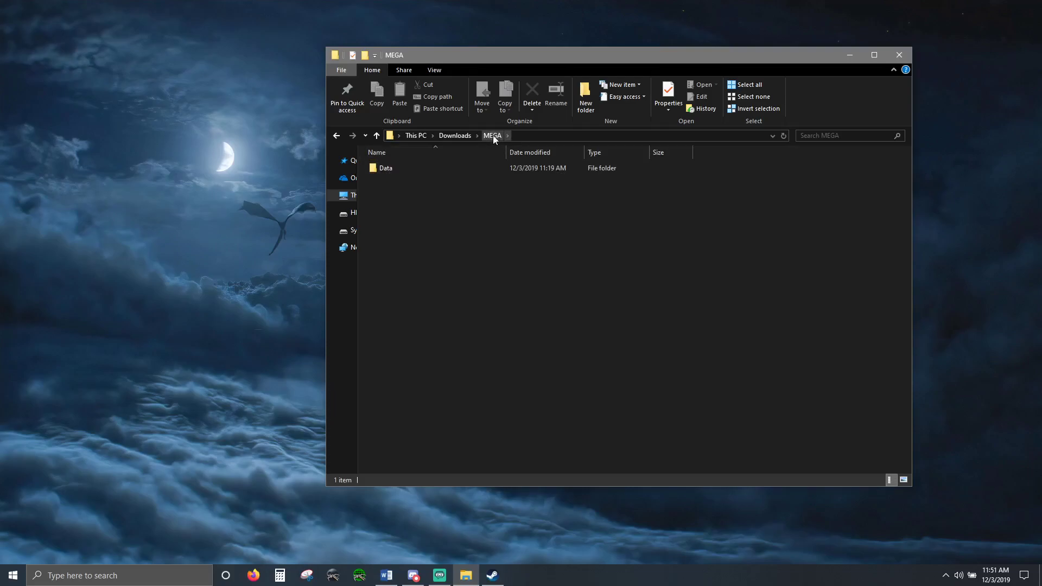
Return to Downloads, keep the MEGA folder name unchanged, and switch to Steam
{"action": "left_click", "coordinate": [457, 137]}
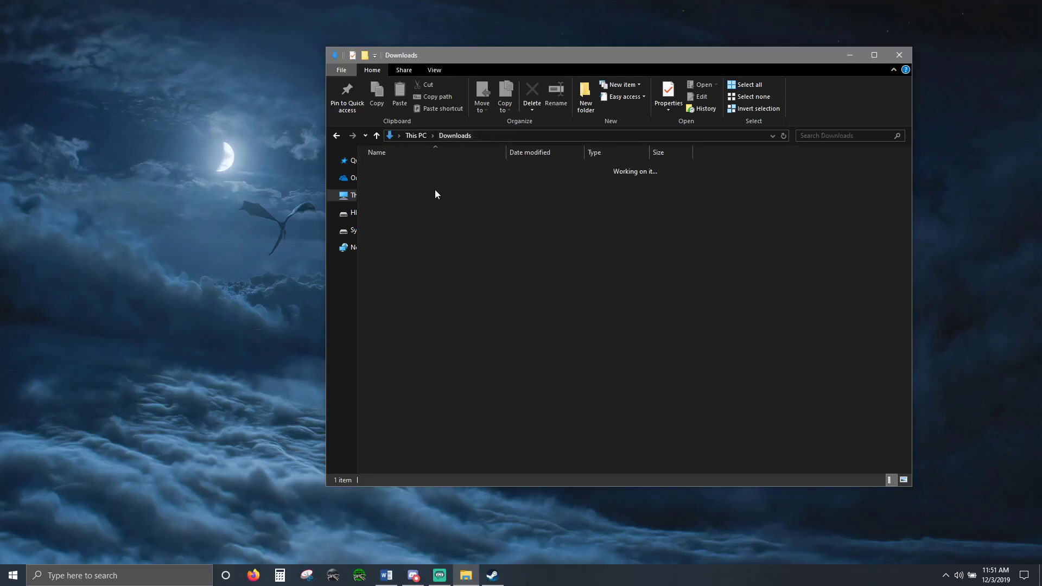
{"action": "left_click", "coordinate": [395, 168]}
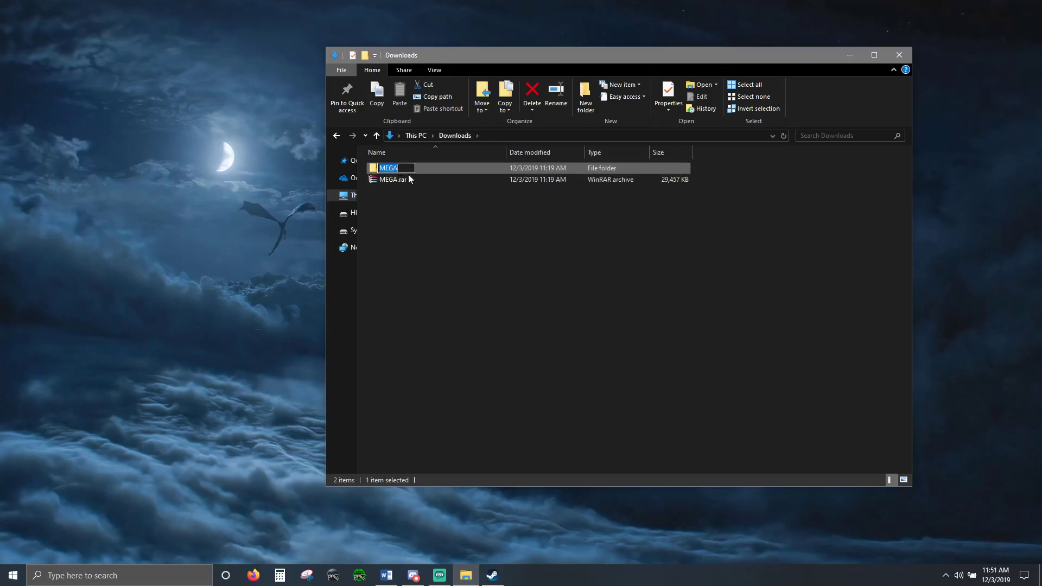
{"action": "left_click", "coordinate": [402, 202]}
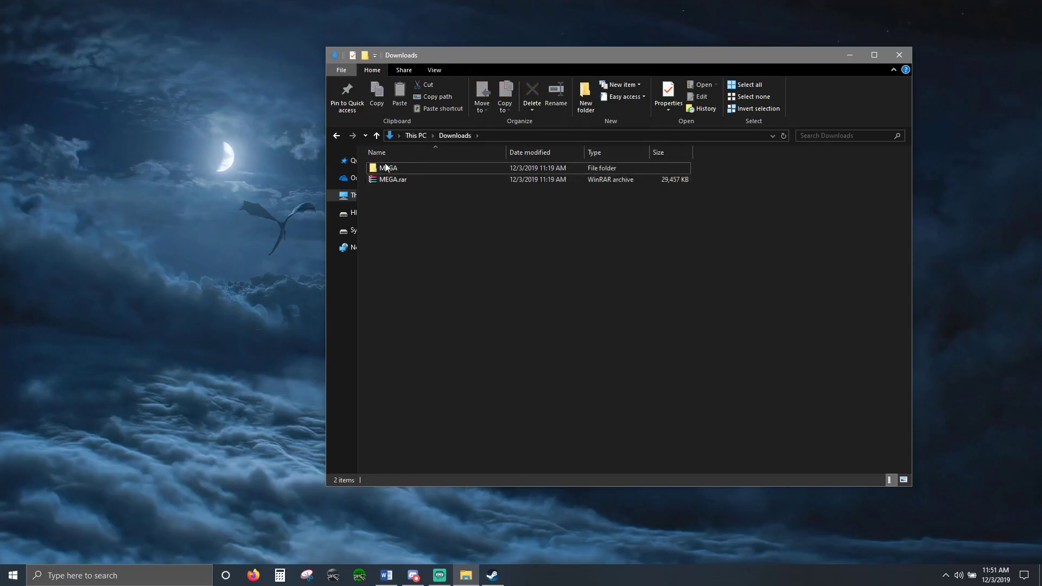
{"action": "left_click", "coordinate": [492, 575]}
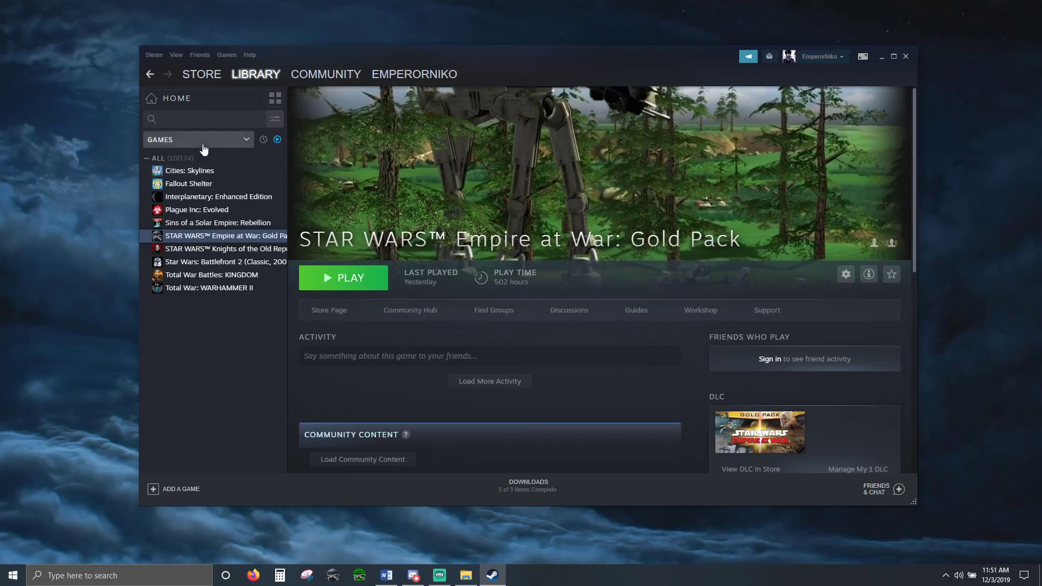
Browse Empire at War: Gold Pack's local files from its Steam Properties
{"action": "left_click", "coordinate": [847, 275]}
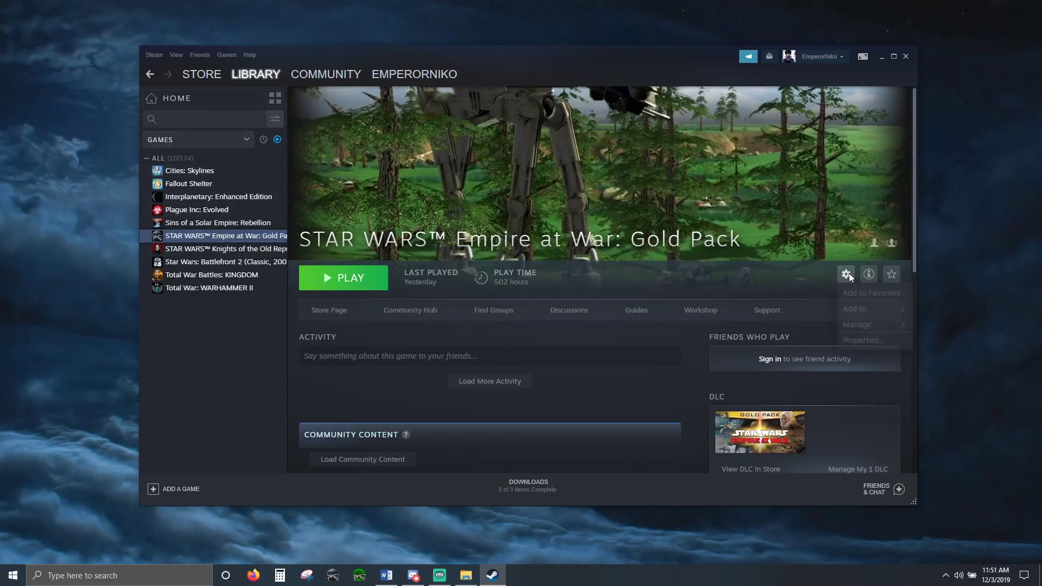
{"action": "left_click", "coordinate": [867, 345]}
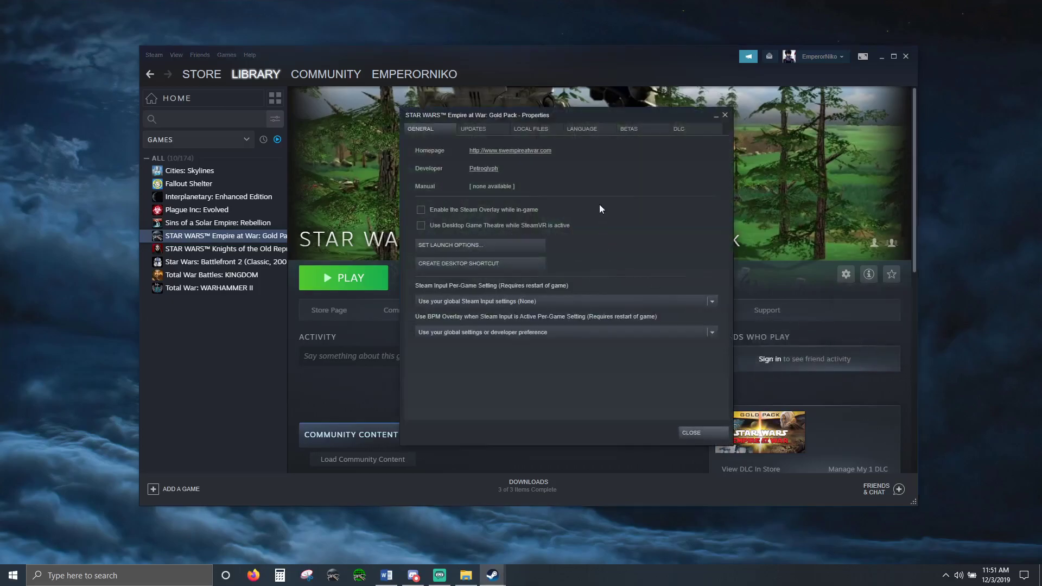
{"action": "left_click", "coordinate": [537, 133]}
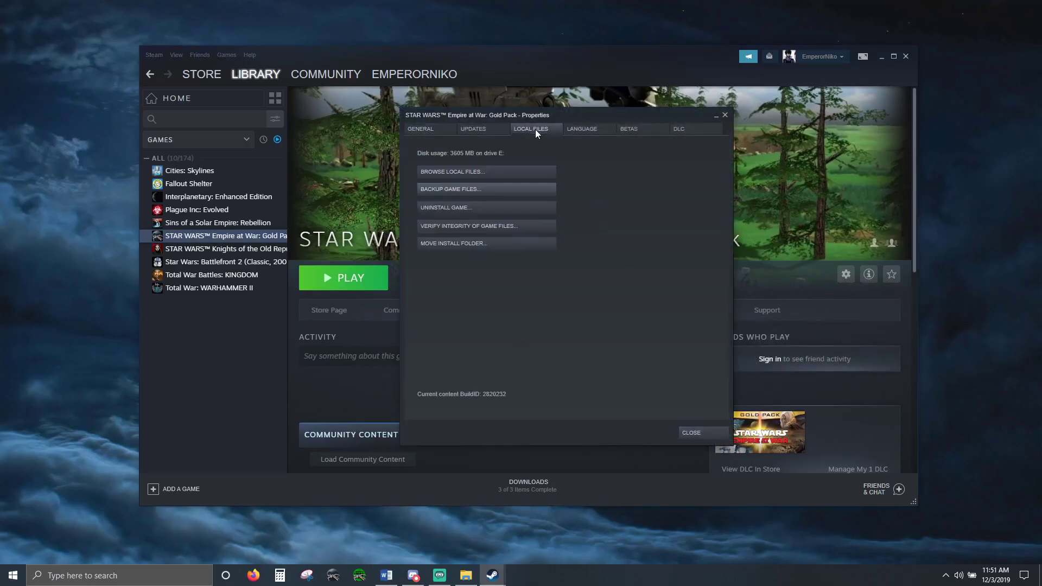
{"action": "left_click", "coordinate": [488, 173]}
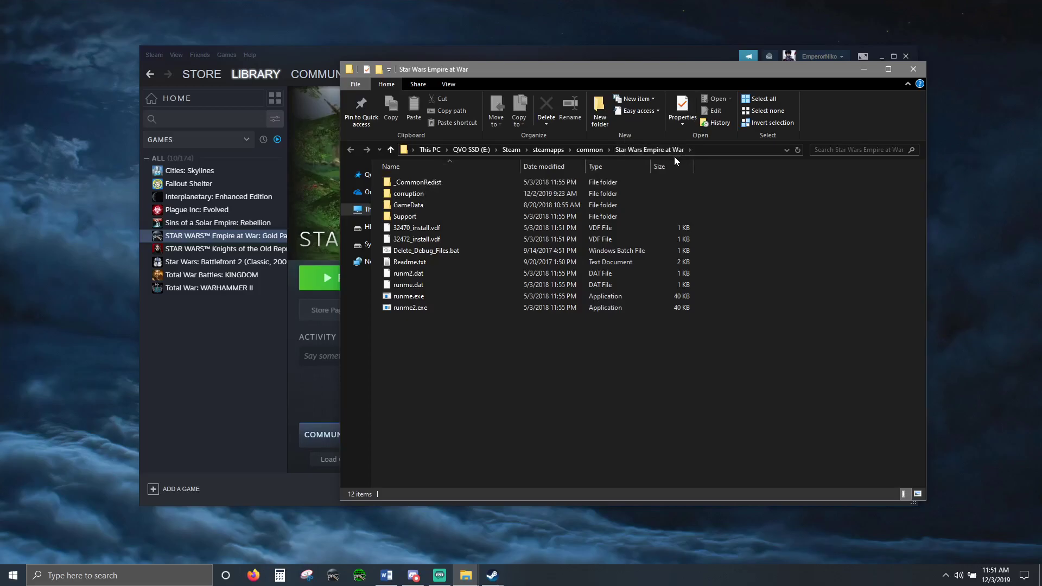
Inside the corruption folder, create a new folder named Mods
{"action": "double_click", "coordinate": [415, 197]}
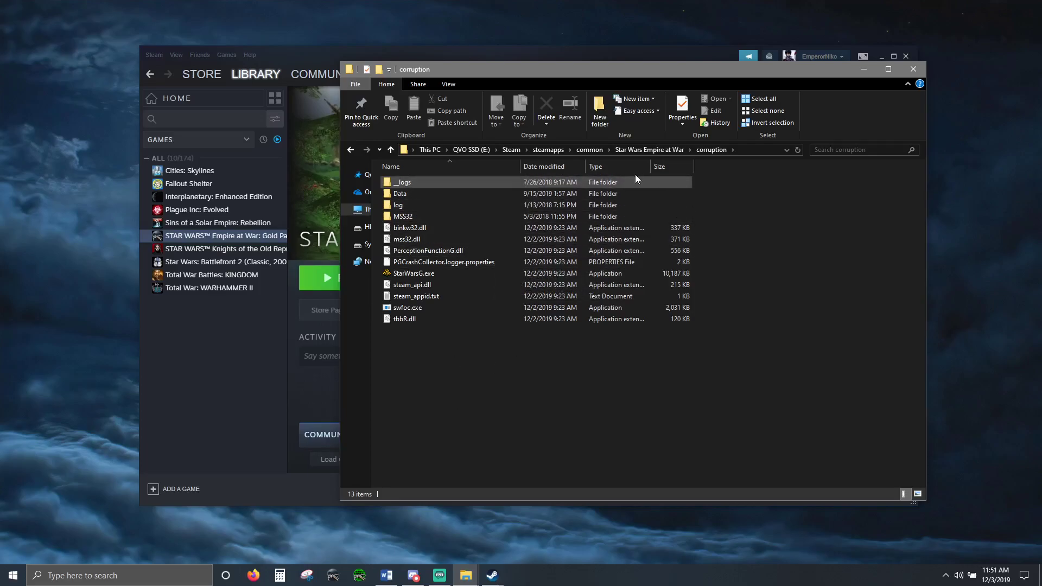
{"action": "left_click", "coordinate": [601, 114]}
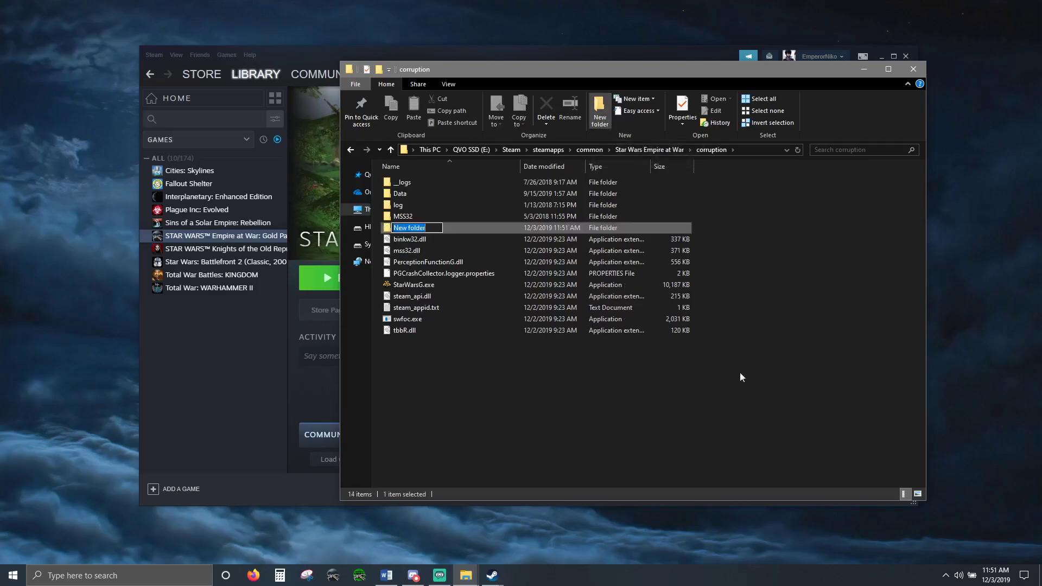
{"action": "type", "text": "Mods"}
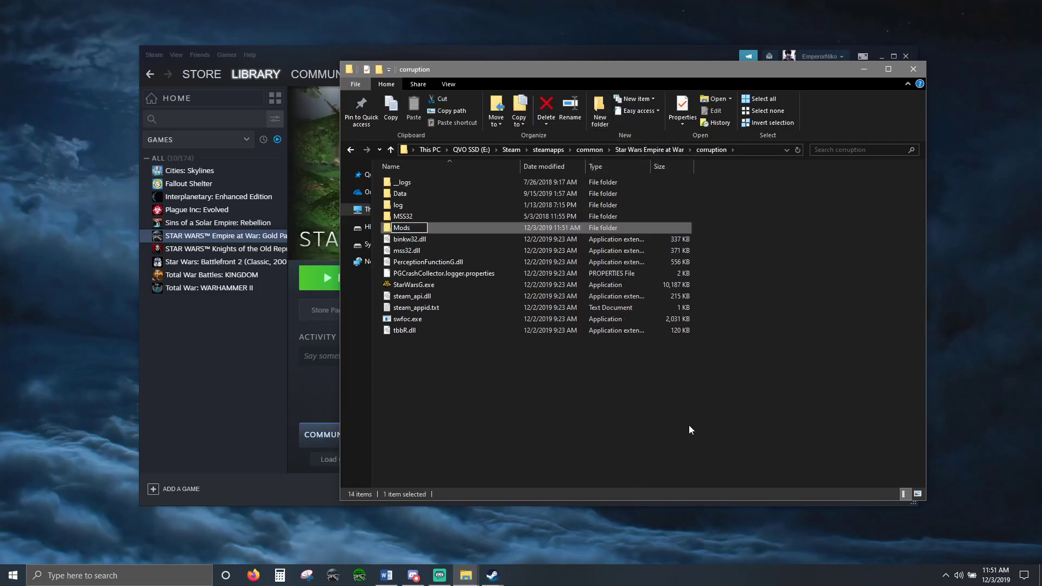
{"action": "key", "text": "Return"}
{"action": "key", "text": "Return"}
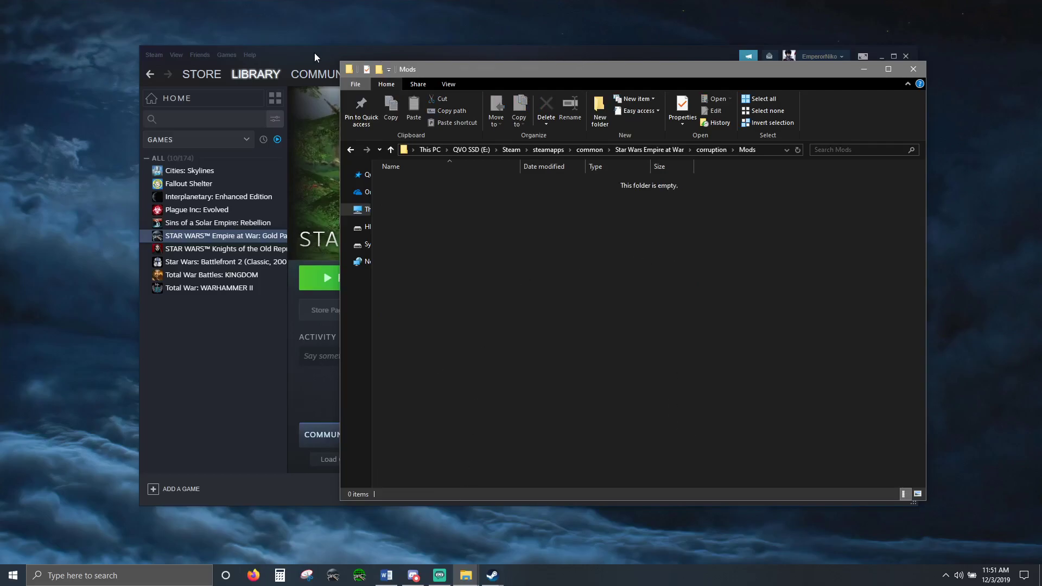
Drag the MEGA folder from Downloads into the Mods window, then close Downloads
{"action": "left_click_drag", "start_coordinate": [650, 82], "coordinate": [739, 107]}
{"action": "left_click", "coordinate": [882, 56]}
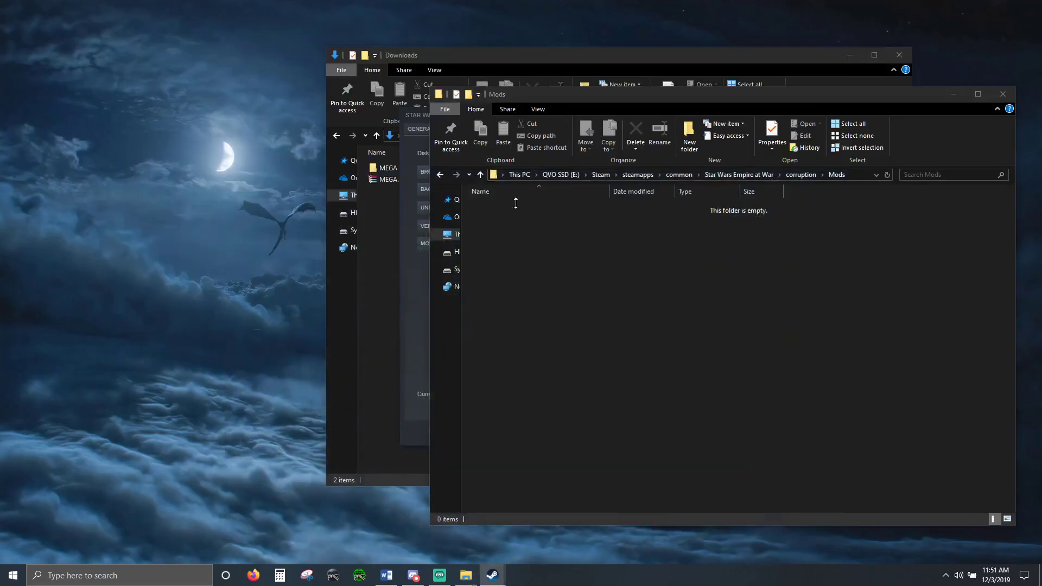
{"action": "left_click_drag", "start_coordinate": [416, 57], "coordinate": [185, 65]}
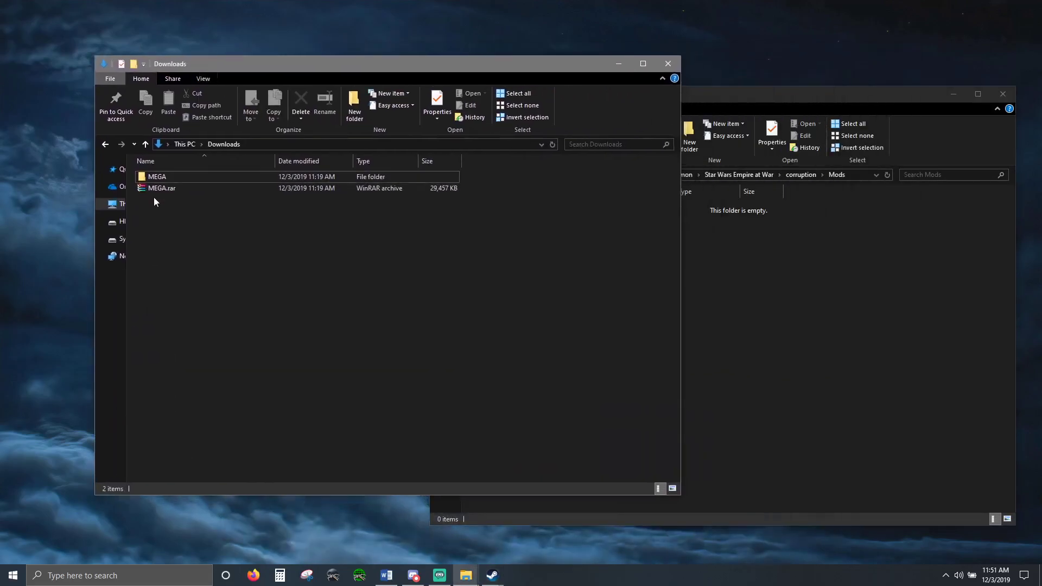
{"action": "left_click", "coordinate": [157, 179]}
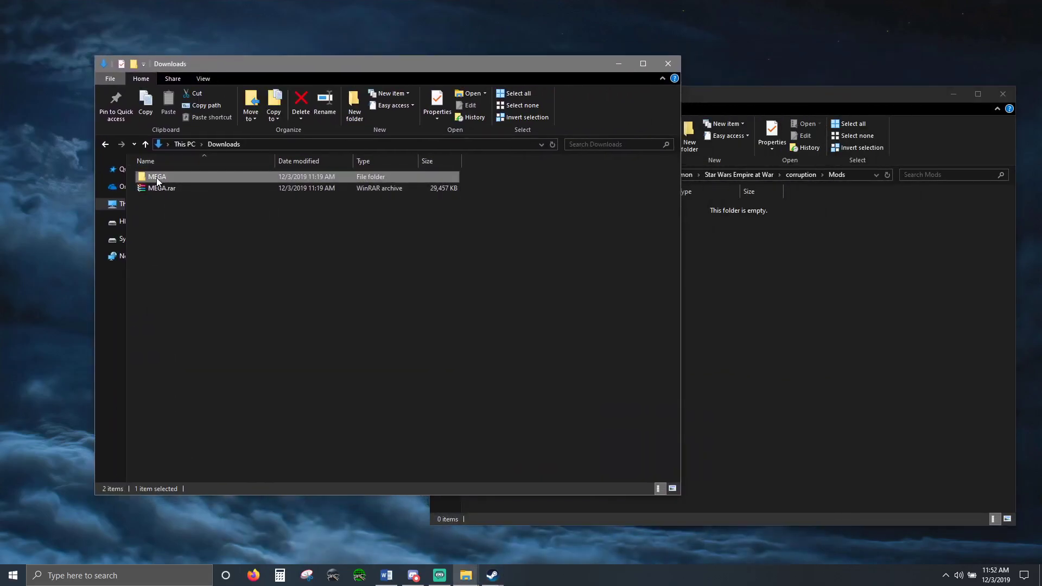
{"action": "left_click_drag", "start_coordinate": [157, 181], "coordinate": [836, 344]}
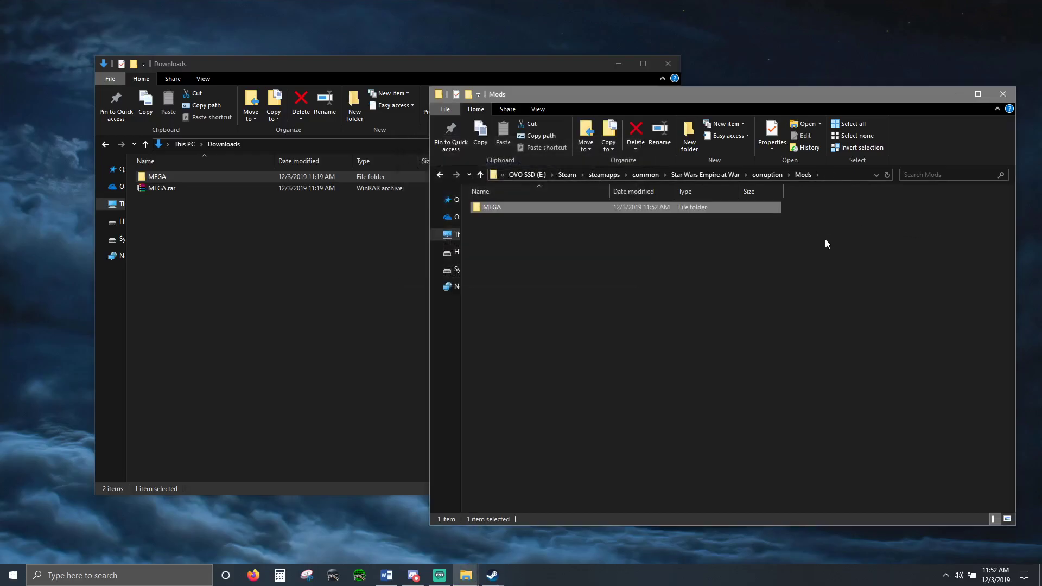
{"action": "left_click", "coordinate": [676, 64]}
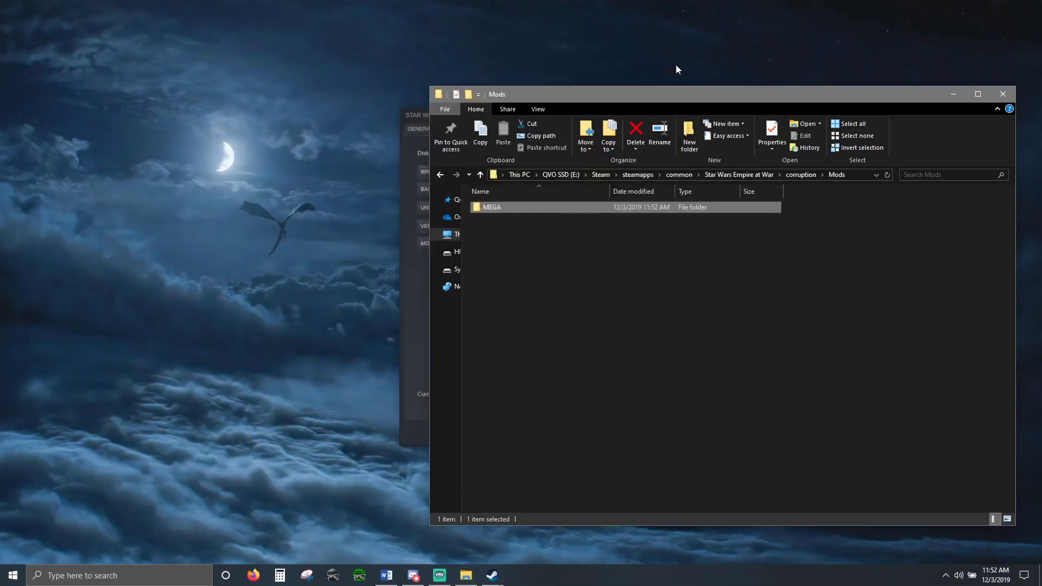
{"action": "left_click_drag", "start_coordinate": [690, 92], "coordinate": [729, 90]}
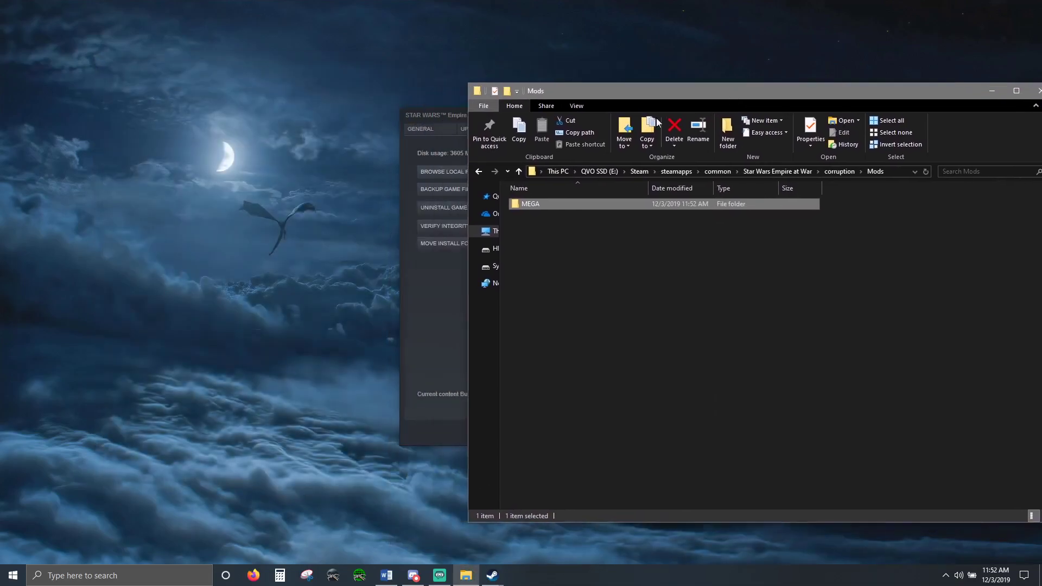
Open the game's launch options under General and enter MODPATH=Mods
{"action": "left_click", "coordinate": [444, 335]}
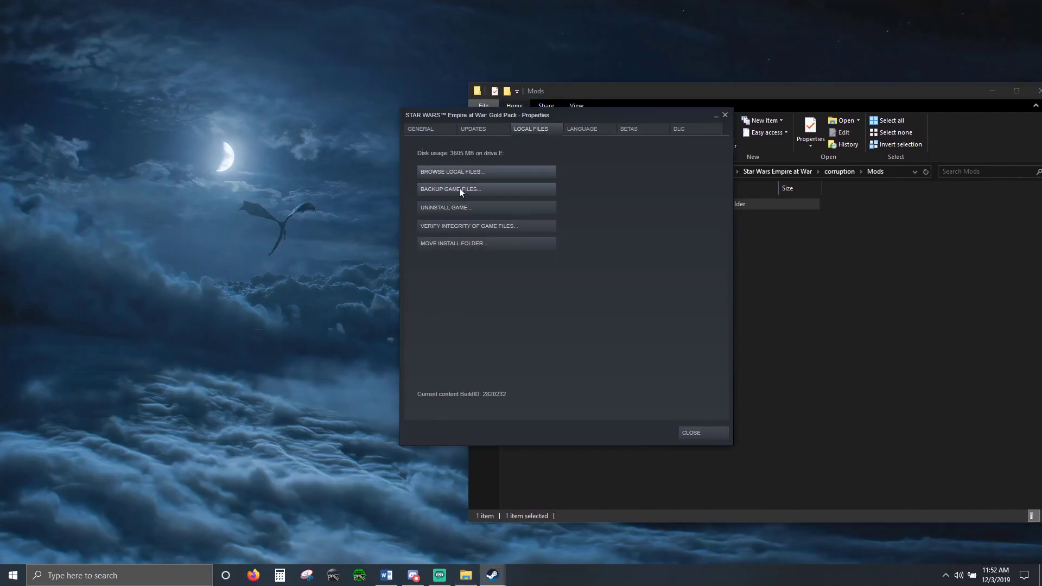
{"action": "left_click", "coordinate": [435, 129]}
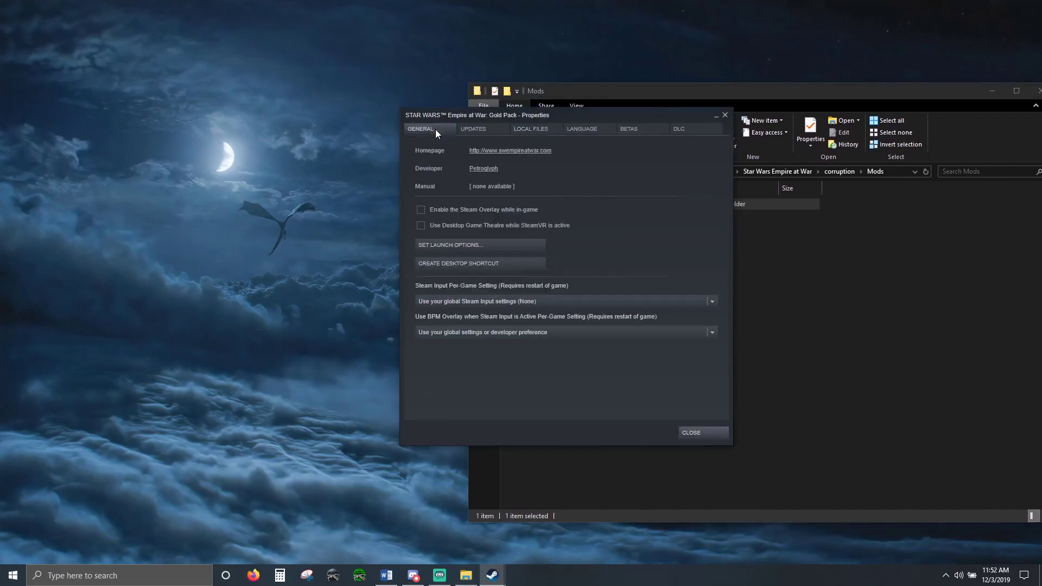
{"action": "left_click", "coordinate": [479, 247]}
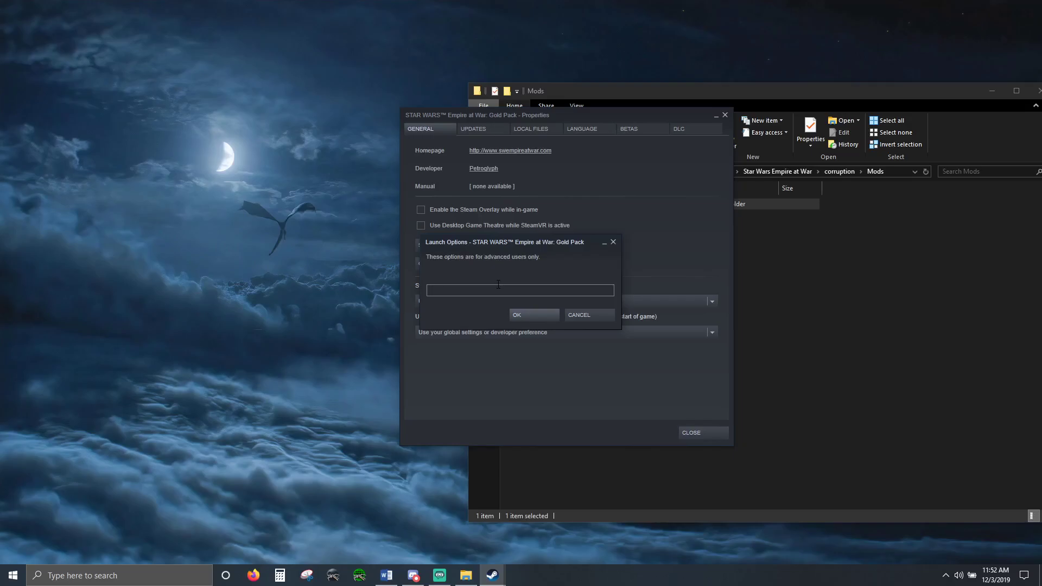
{"action": "type", "text": "MODPATH=Mods/"}
Complete the launch option as MODPATH=Mods/MEGA with the copied folder name, confirm, and close Properties
{"action": "left_click", "coordinate": [906, 281]}
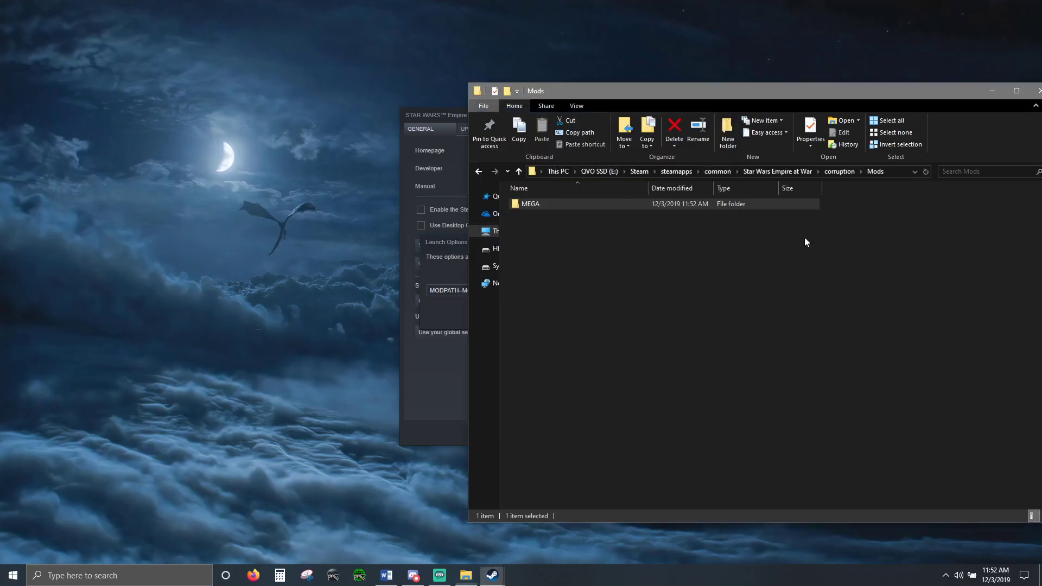
{"action": "left_click", "coordinate": [542, 205]}
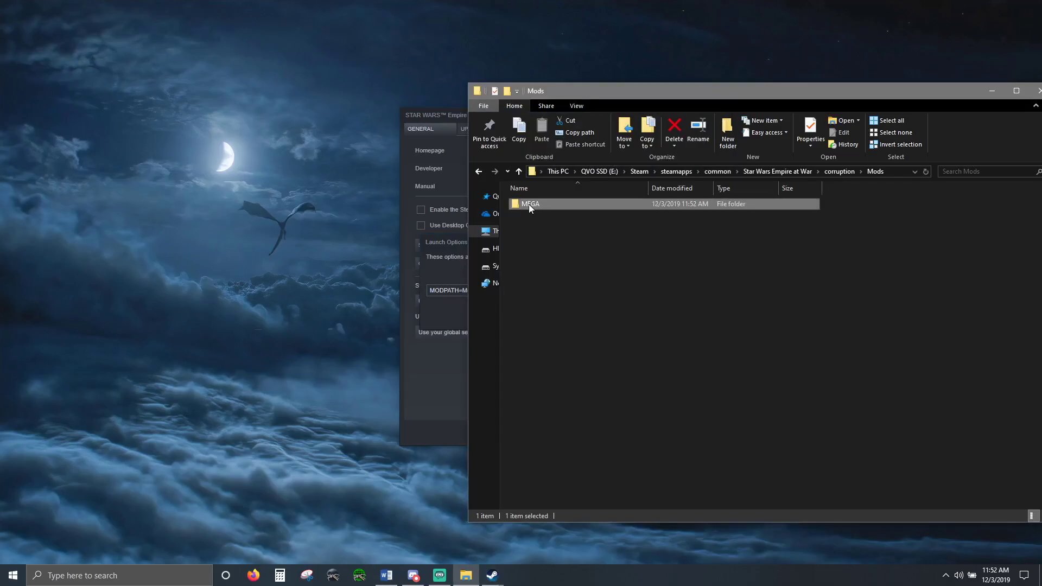
{"action": "left_click", "coordinate": [529, 205]}
{"action": "key", "text": "ctrl+c"}
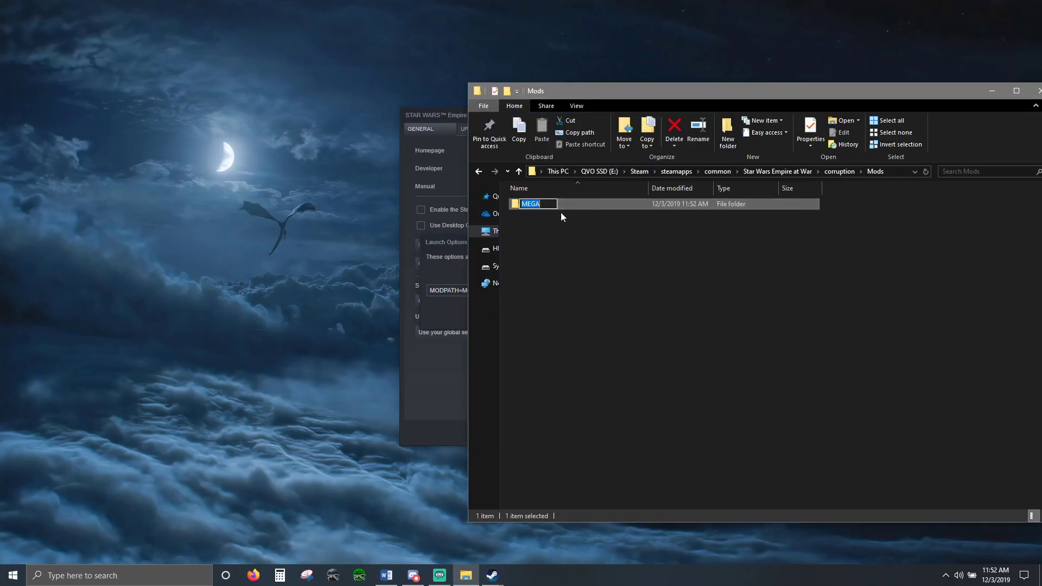
{"action": "left_click", "coordinate": [446, 273]}
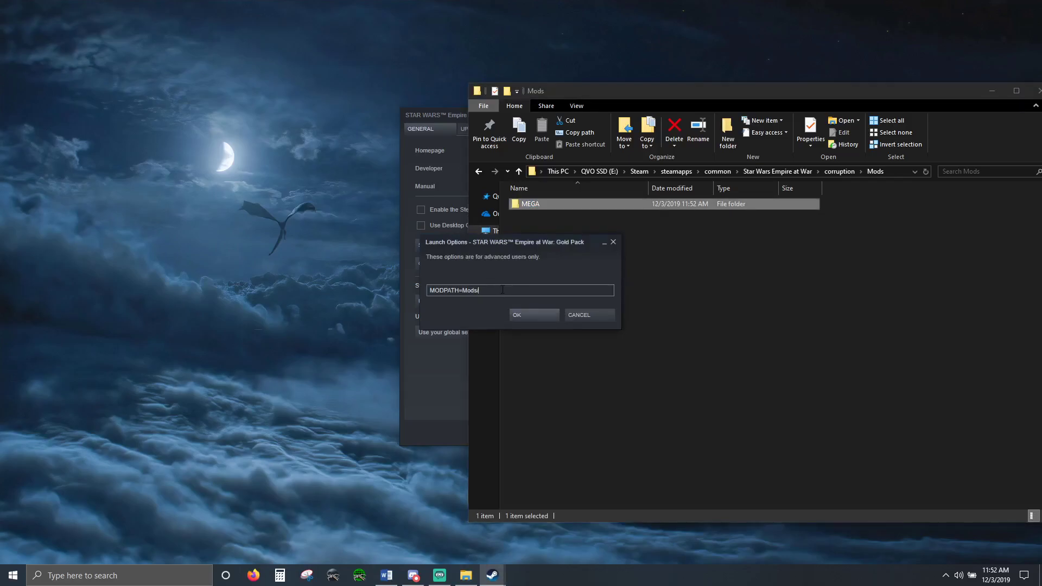
{"action": "type", "text": "/"}
{"action": "key", "text": "ctrl+v"}
{"action": "left_click", "coordinate": [522, 314]}
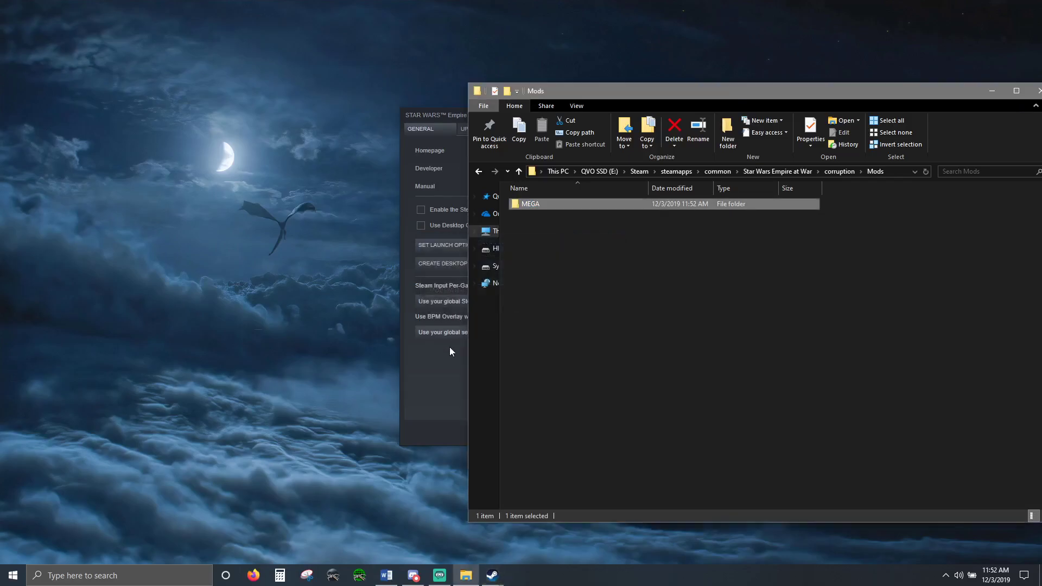
{"action": "left_click", "coordinate": [437, 372]}
{"action": "left_click", "coordinate": [699, 432]}
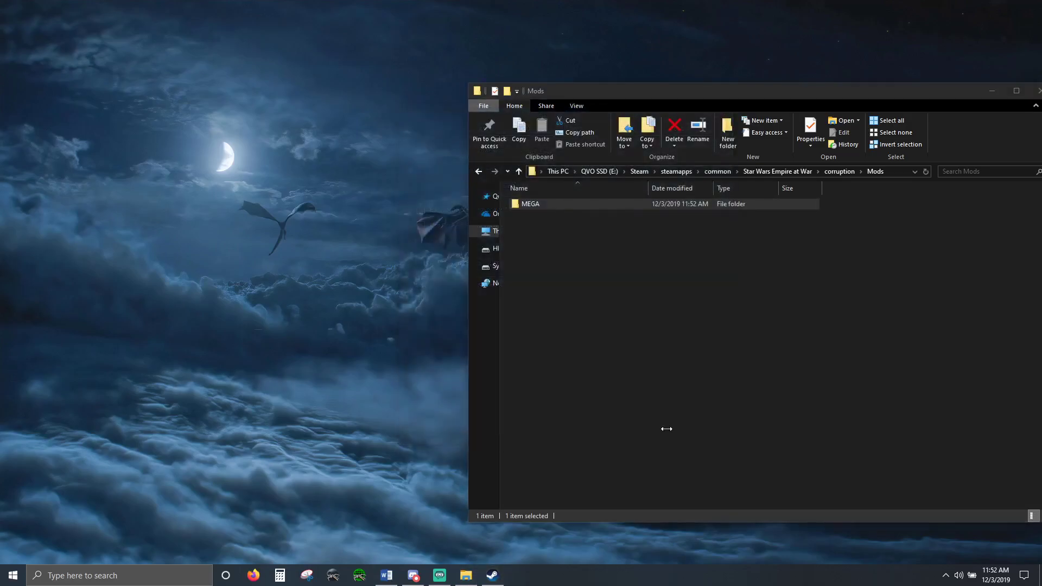
Play Empire at War: Gold Pack from the Steam library, choosing Forces of Corruption
{"action": "left_click", "coordinate": [492, 574]}
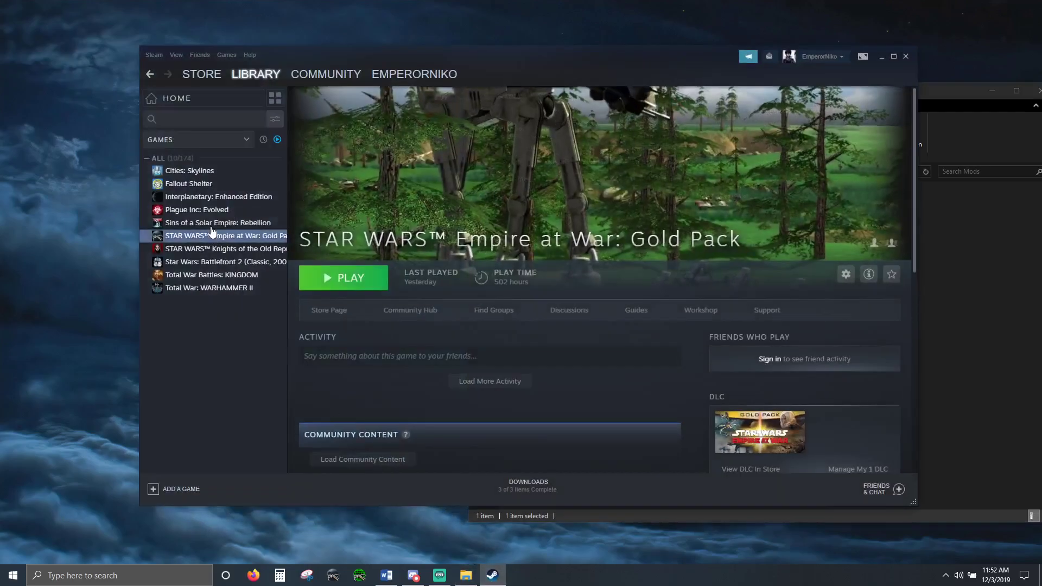
{"action": "left_click", "coordinate": [363, 285]}
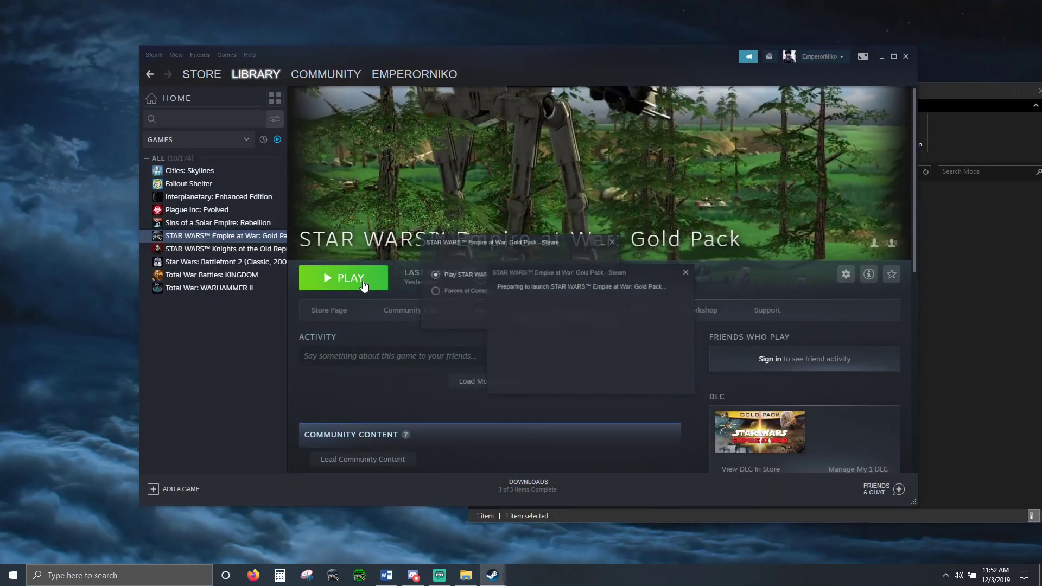
{"action": "left_click", "coordinate": [480, 291]}
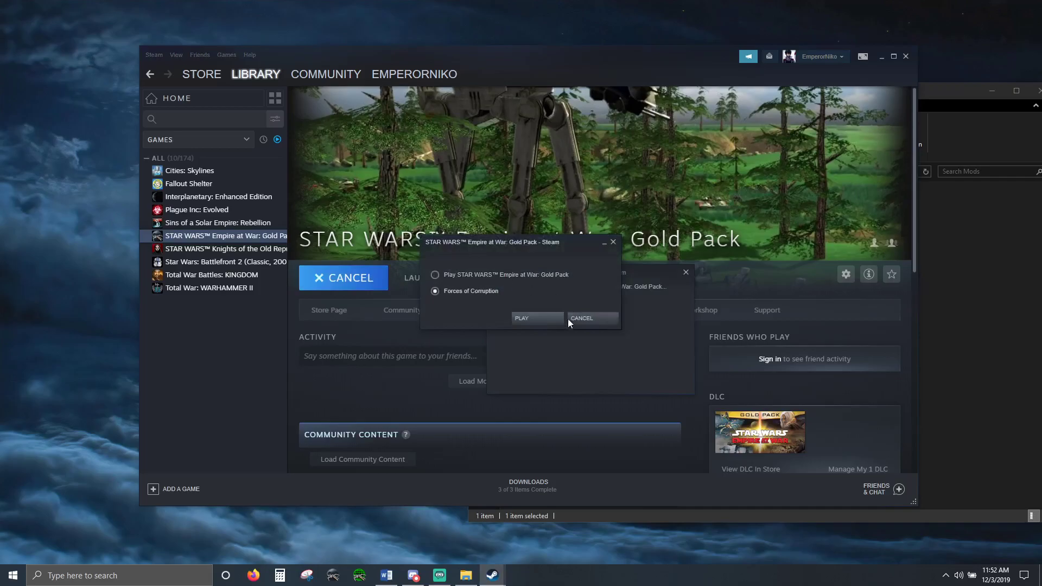
{"action": "left_click", "coordinate": [533, 318]}
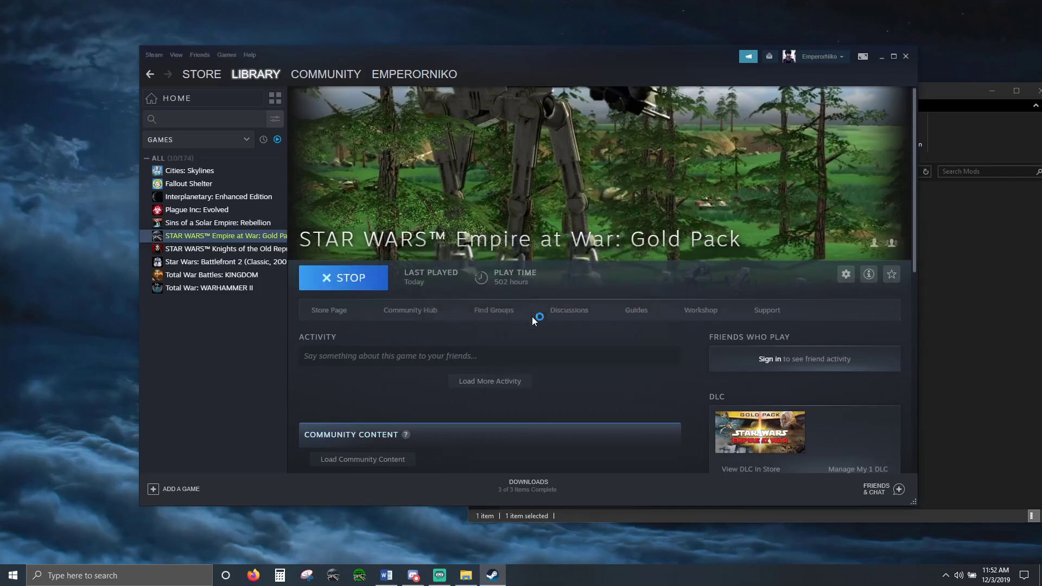